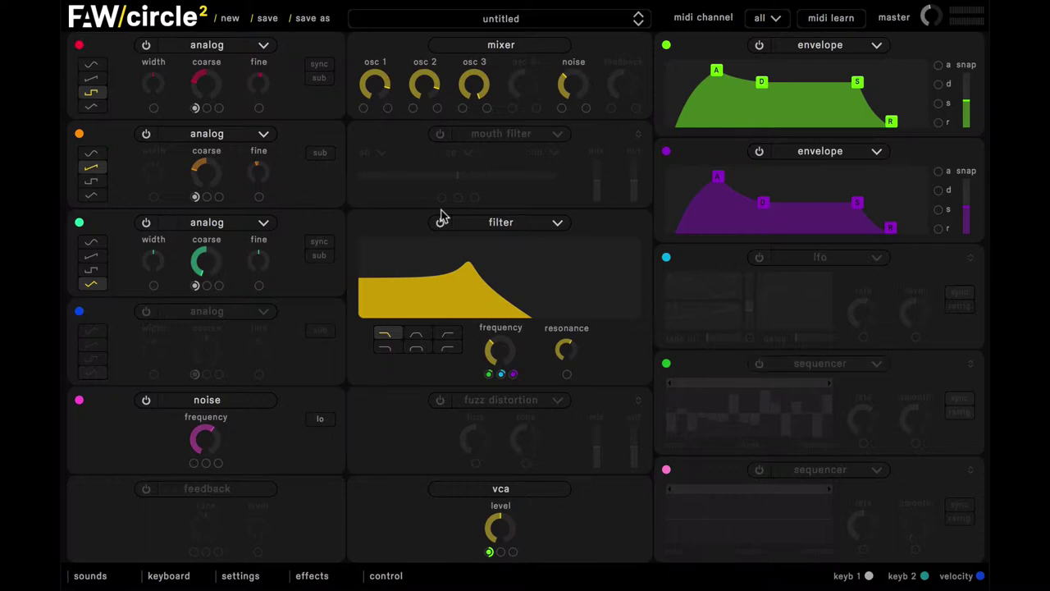
- Start a new patch and set oscillator 1 to an analog square wave with lowered coarse tuning
click(233, 25)
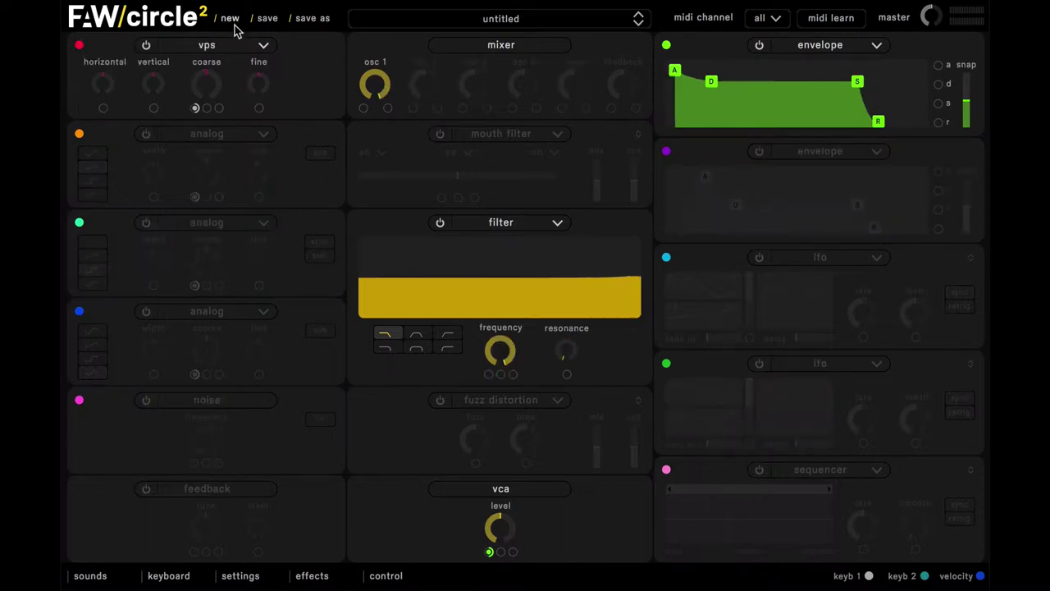
click(200, 48)
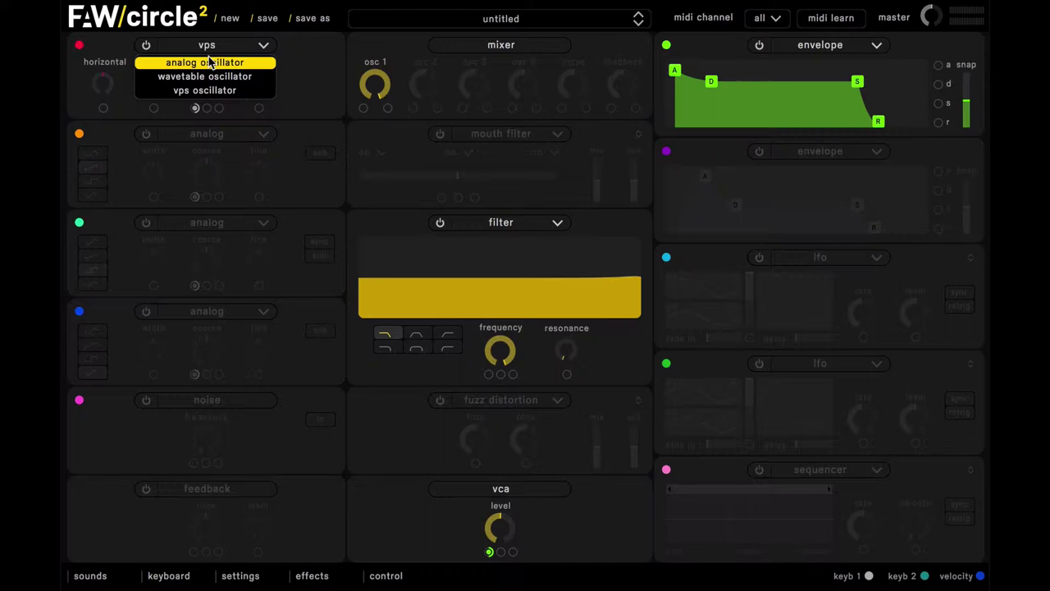
click(209, 62)
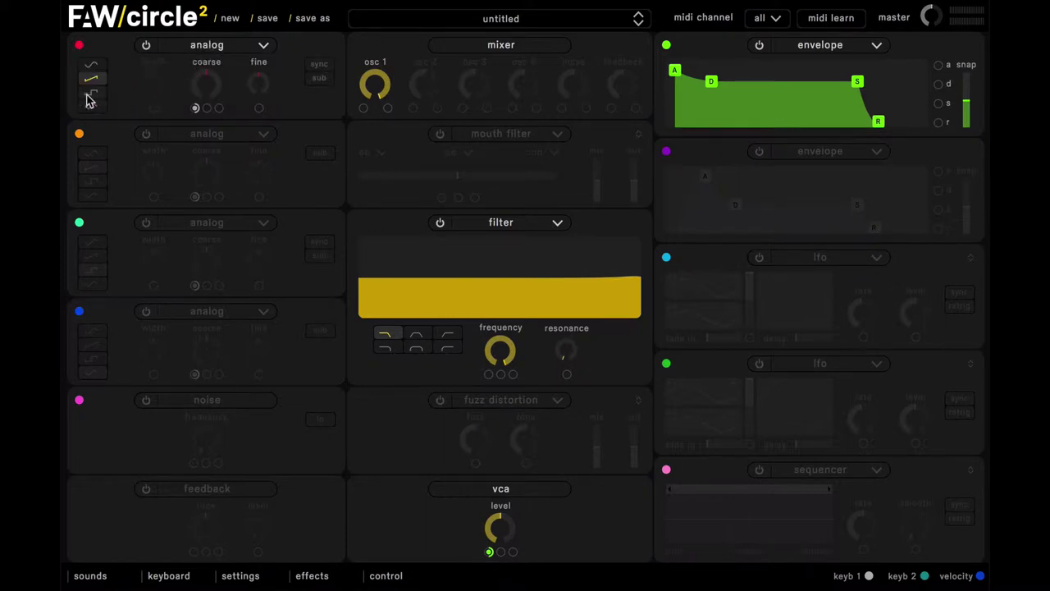
click(90, 95)
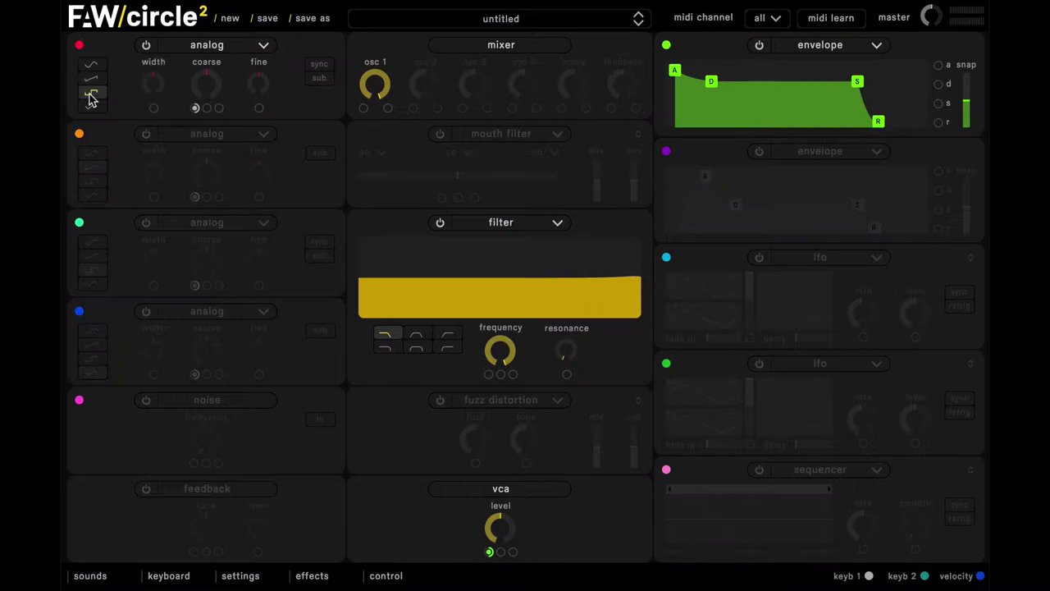
drag(211, 85, 224, 126)
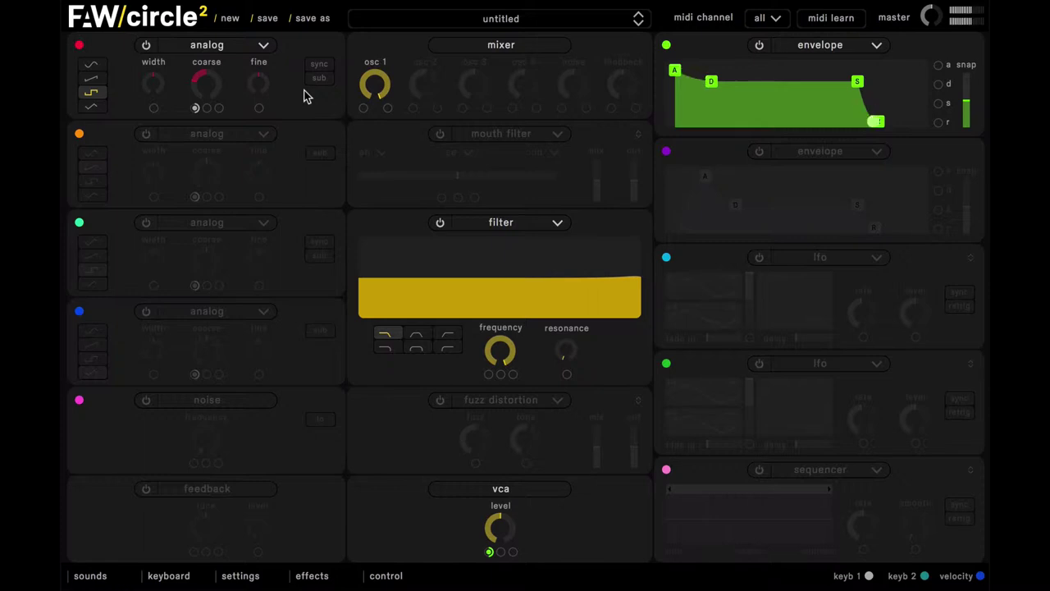
- Enable oscillator 2 as an analog saw with lowered coarse tuning, and balance the mixer levels of oscillators 1 and 2
click(146, 134)
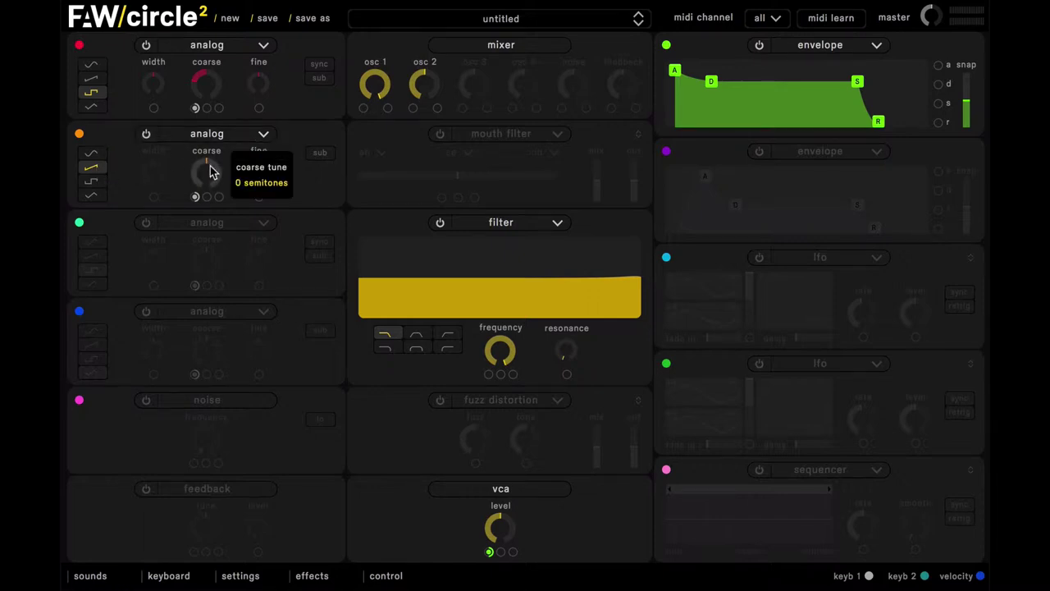
drag(210, 166, 206, 222)
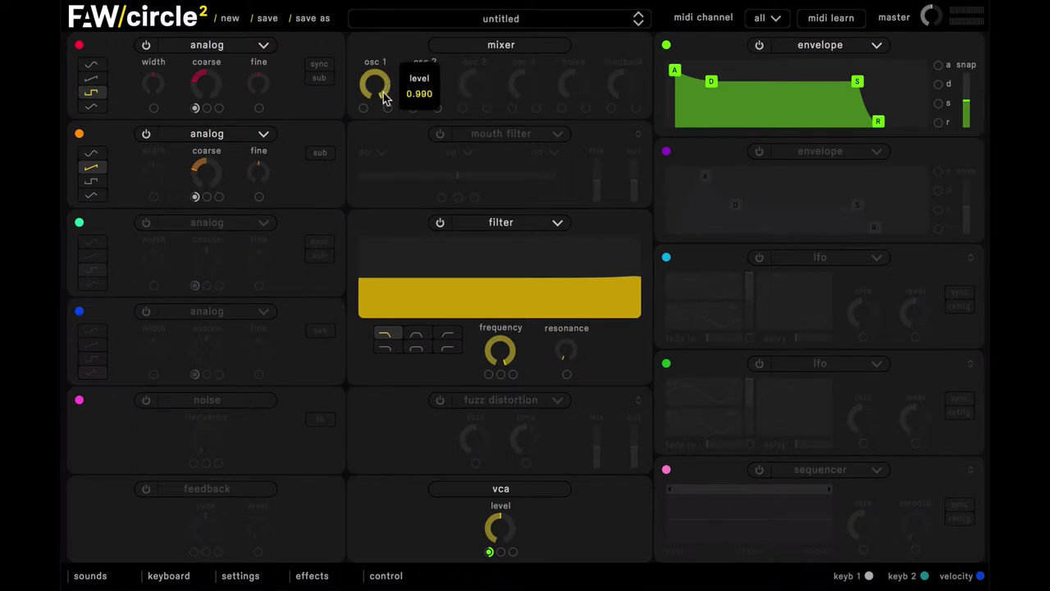
drag(424, 82, 392, 40)
mouse_move(375, 85)
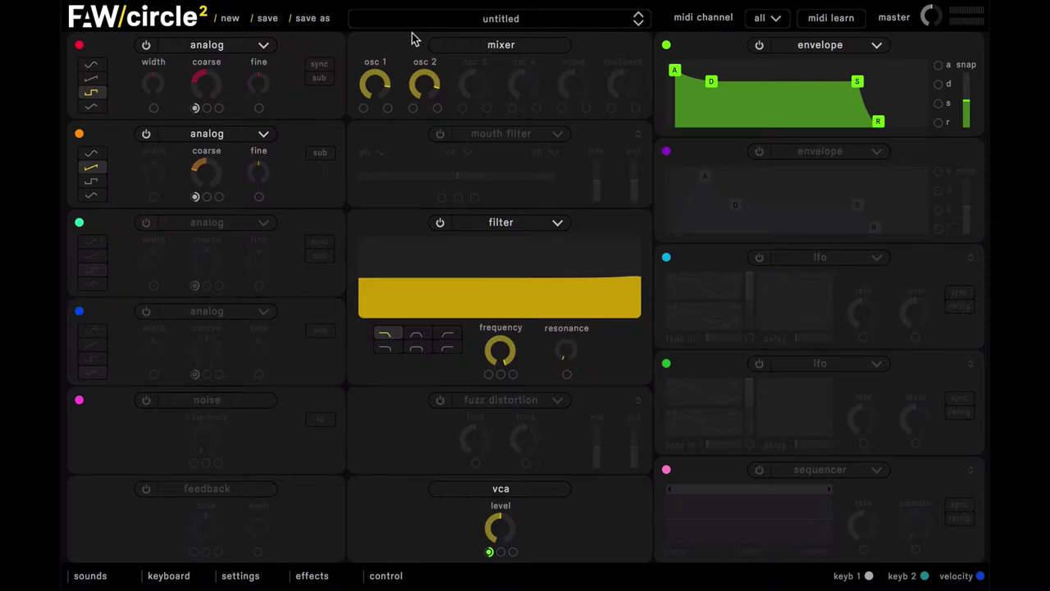
- Detune oscillators 1 and 2 slightly in opposite directions with their fine tuning
drag(263, 85, 262, 94)
drag(257, 173, 256, 167)
- Enable oscillator 3 as a triangle wave at its lowest coarse tuning and raise its mixer level to near full
click(147, 222)
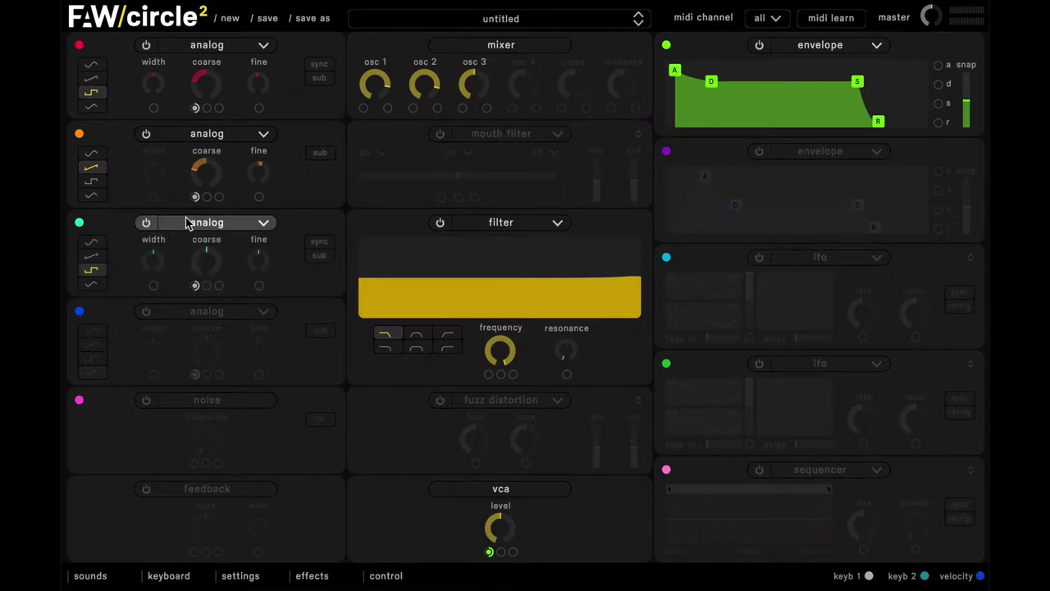
click(92, 285)
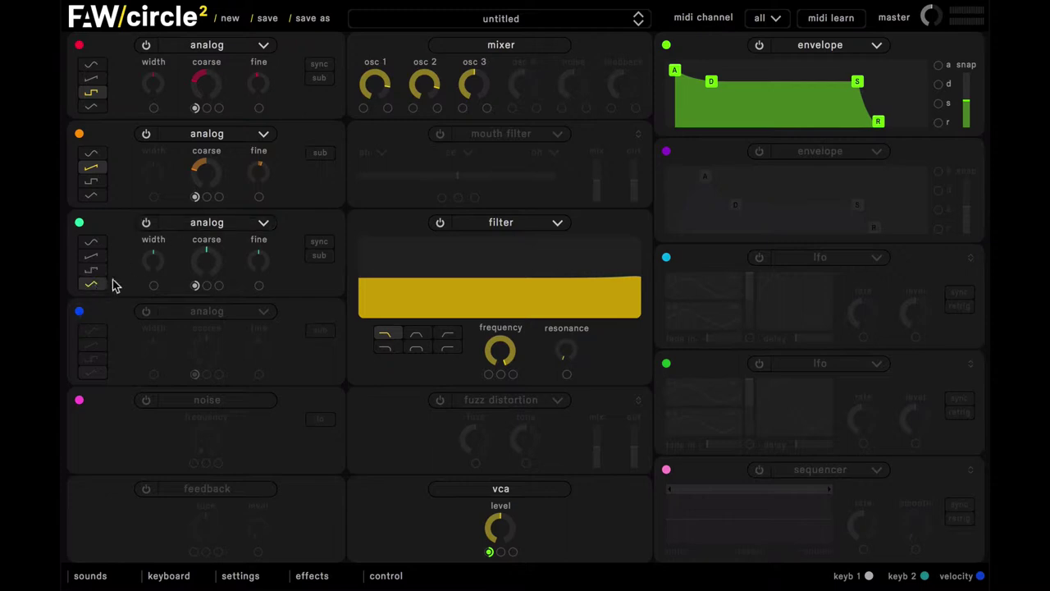
drag(205, 262, 218, 408)
drag(472, 82, 436, 0)
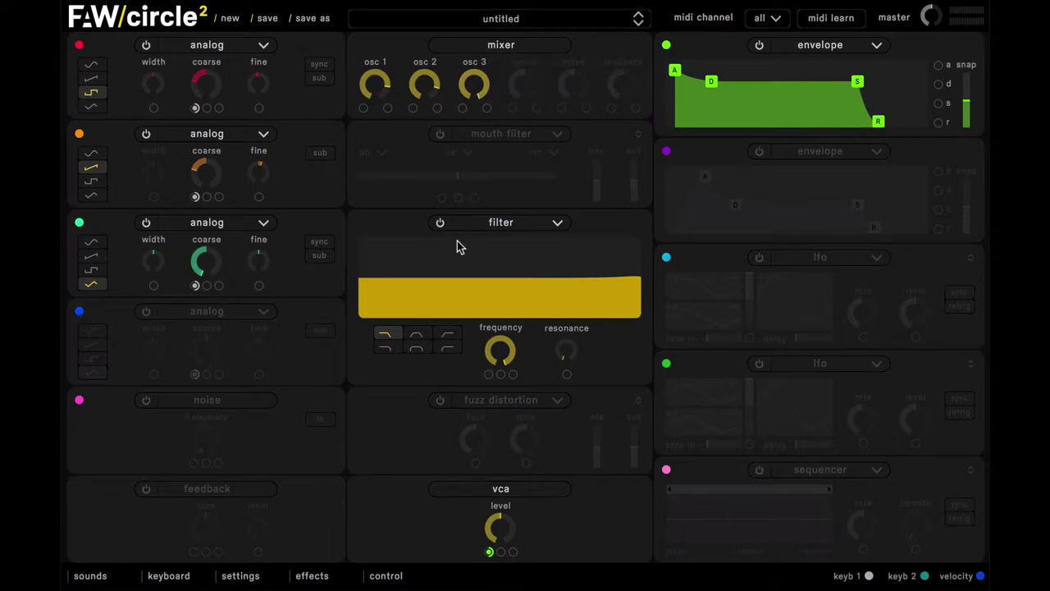
- Enable the noise source, raise its frequency to about two-thirds, and lower its mixer level
click(144, 404)
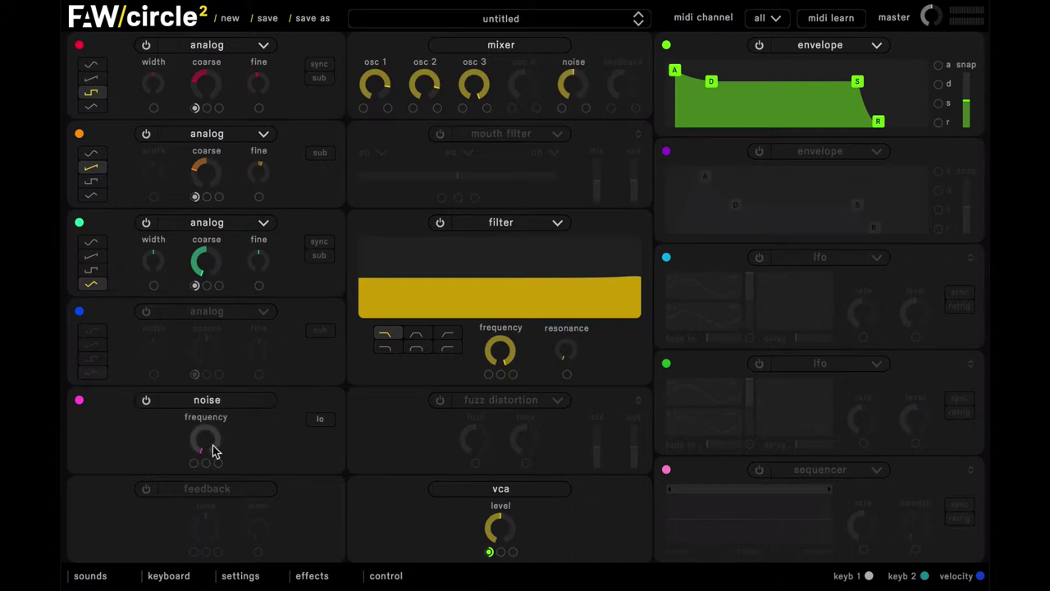
drag(211, 450, 177, 312)
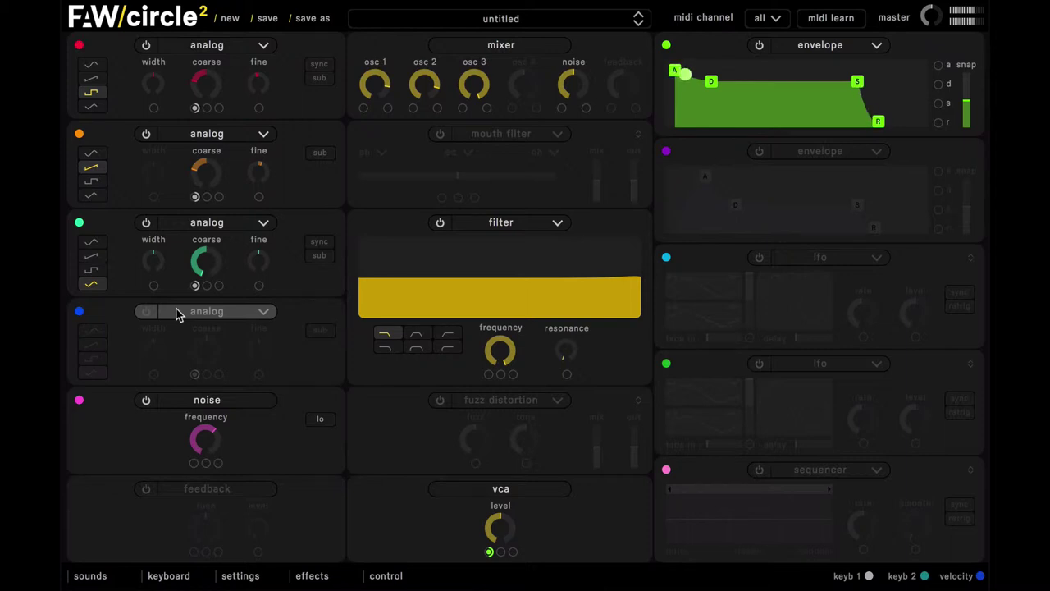
drag(579, 80, 581, 108)
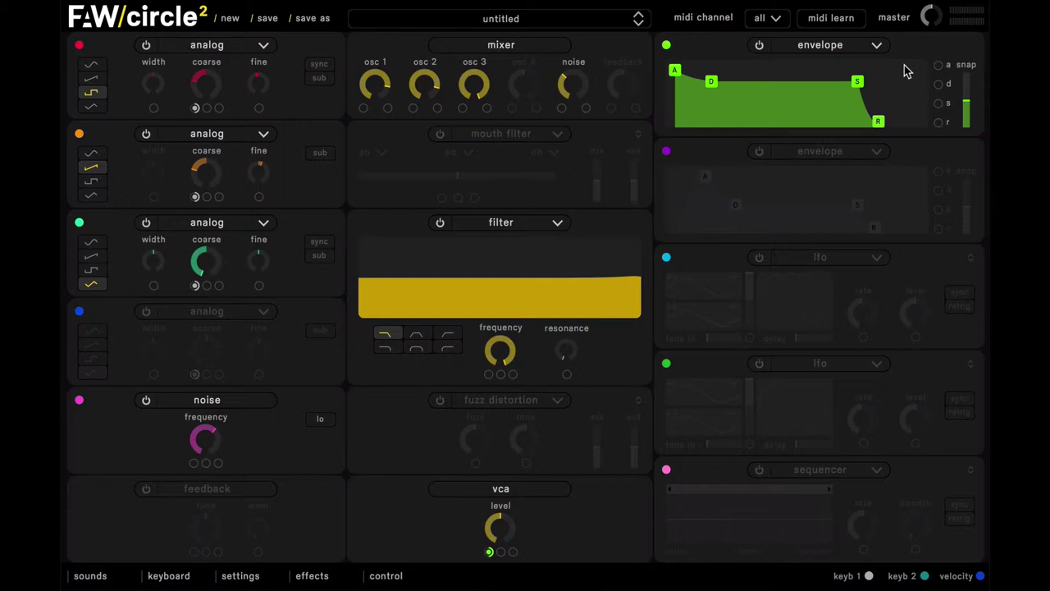
- Lengthen the attack and release of the first envelope for a slower amplitude fade
drag(675, 71, 758, 86)
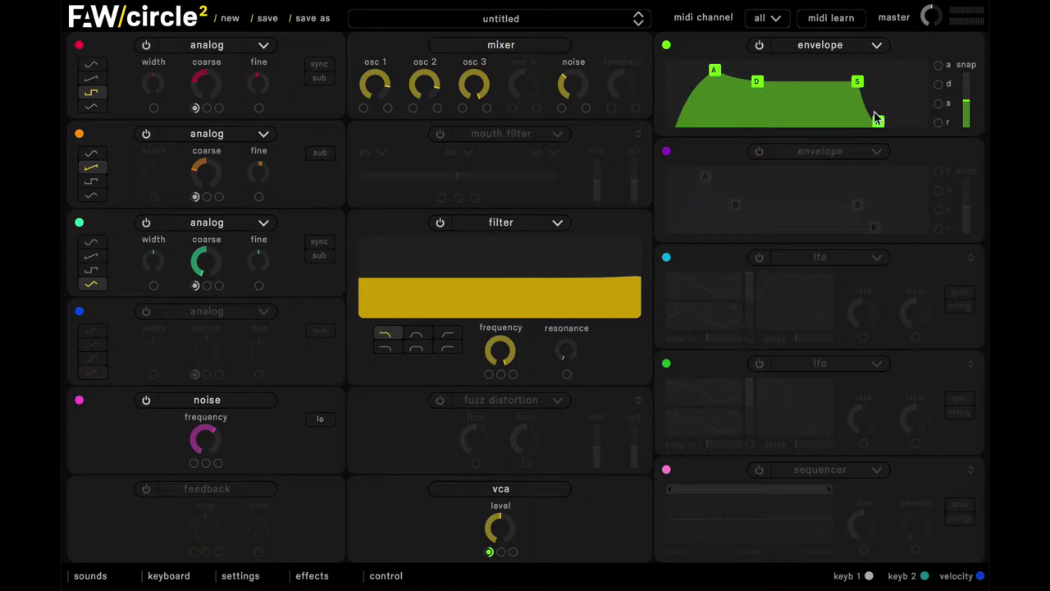
drag(878, 122, 891, 124)
- Lower the low-pass filter's frequency to about midway and raise its resonance
drag(509, 353, 534, 455)
drag(567, 353, 412, 198)
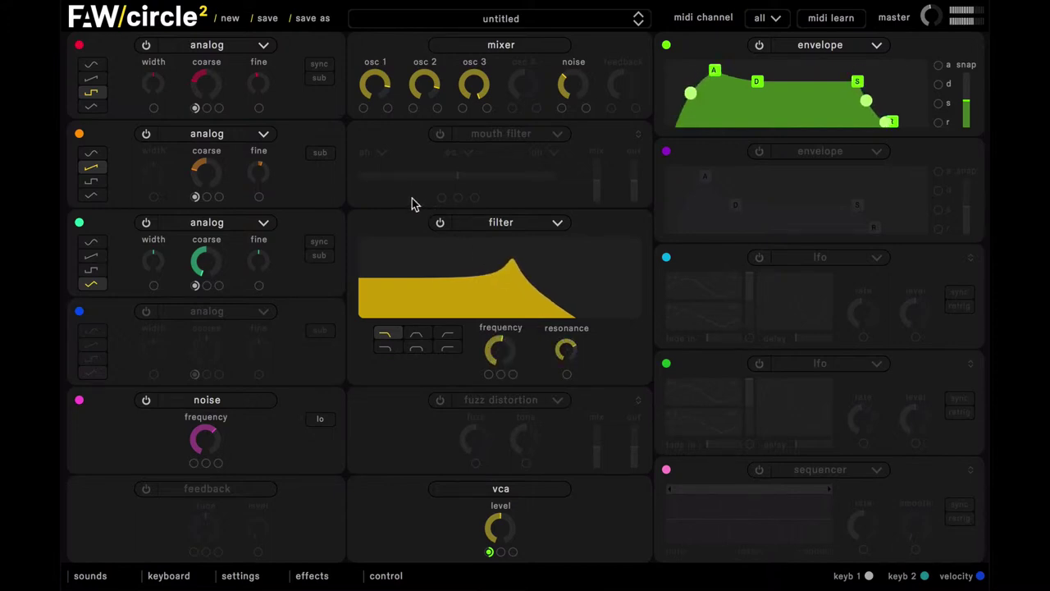
- Enable the second envelope, lengthen its attack and release, and assign it to modulate the filter frequency
click(759, 152)
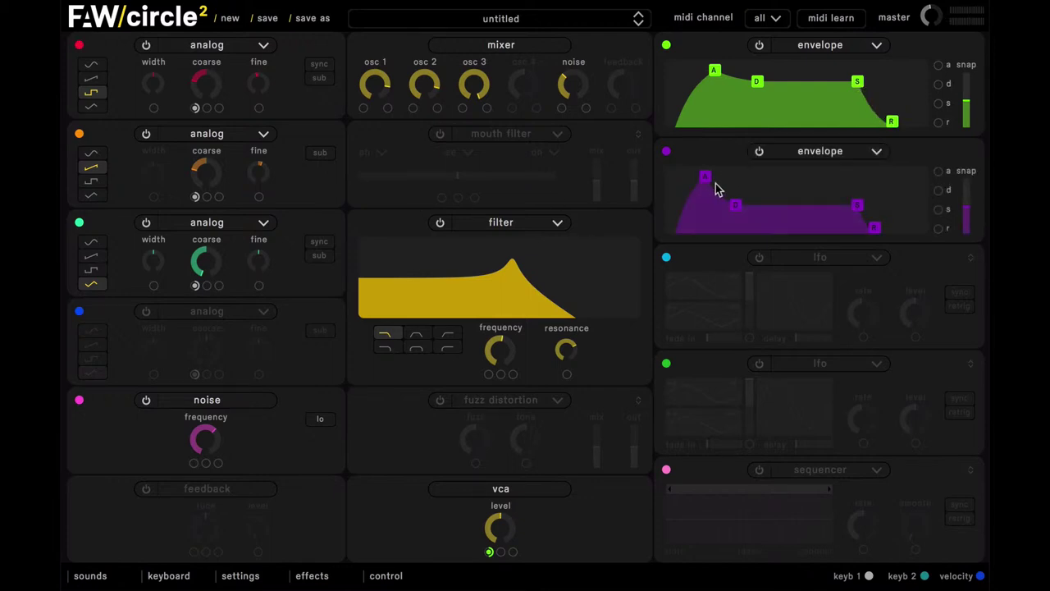
drag(706, 177, 759, 210)
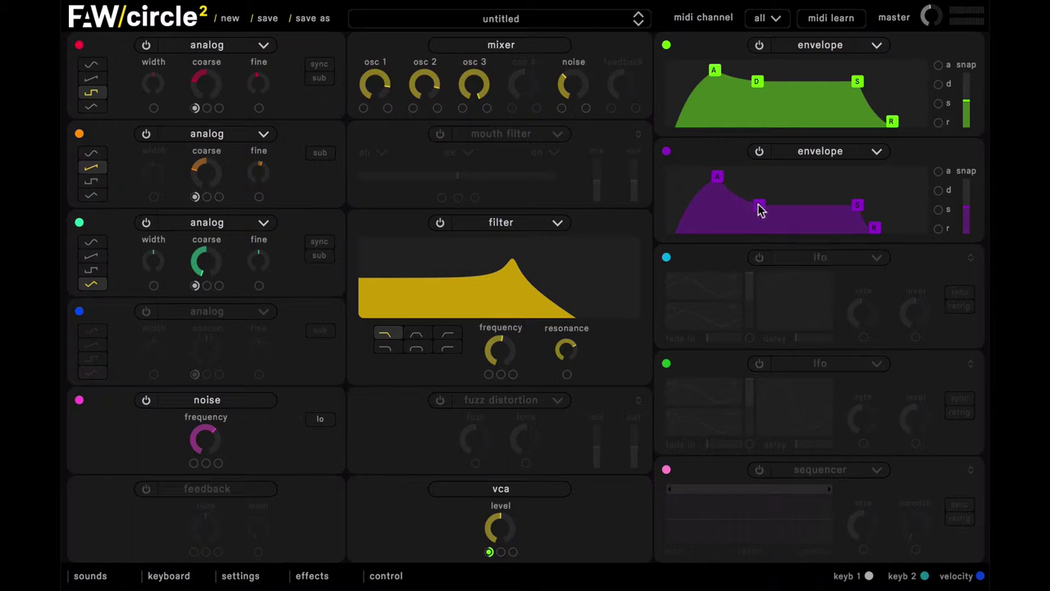
click(858, 206)
click(876, 230)
drag(879, 233, 859, 210)
click(858, 211)
drag(666, 153, 508, 387)
- Enable the blue LFO, blend its sine with a stepped ramp waveform, and set it to sync and retrigger with an adjusted rate
click(759, 259)
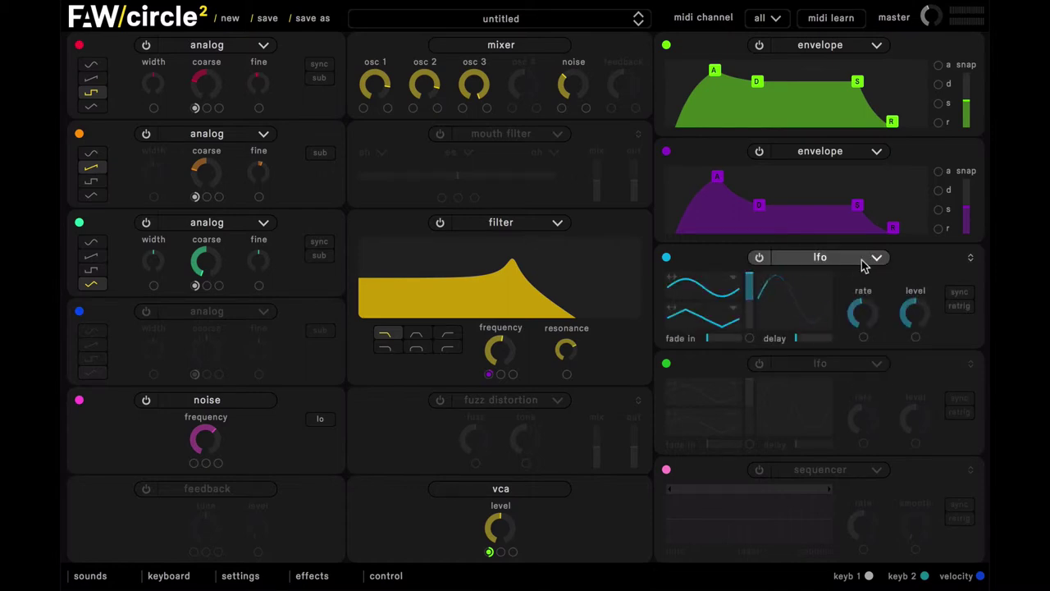
click(734, 312)
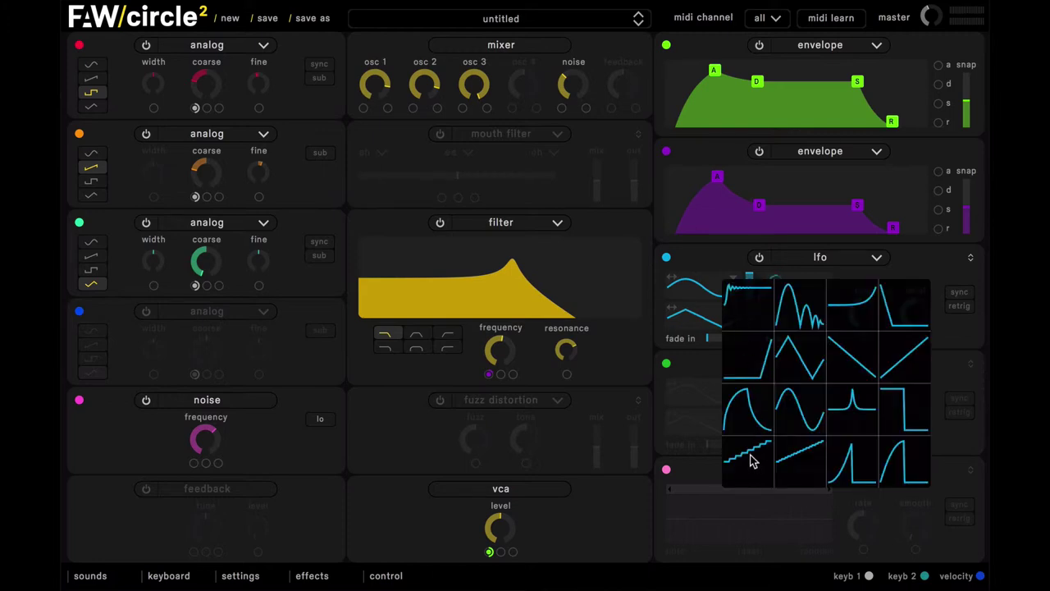
click(750, 460)
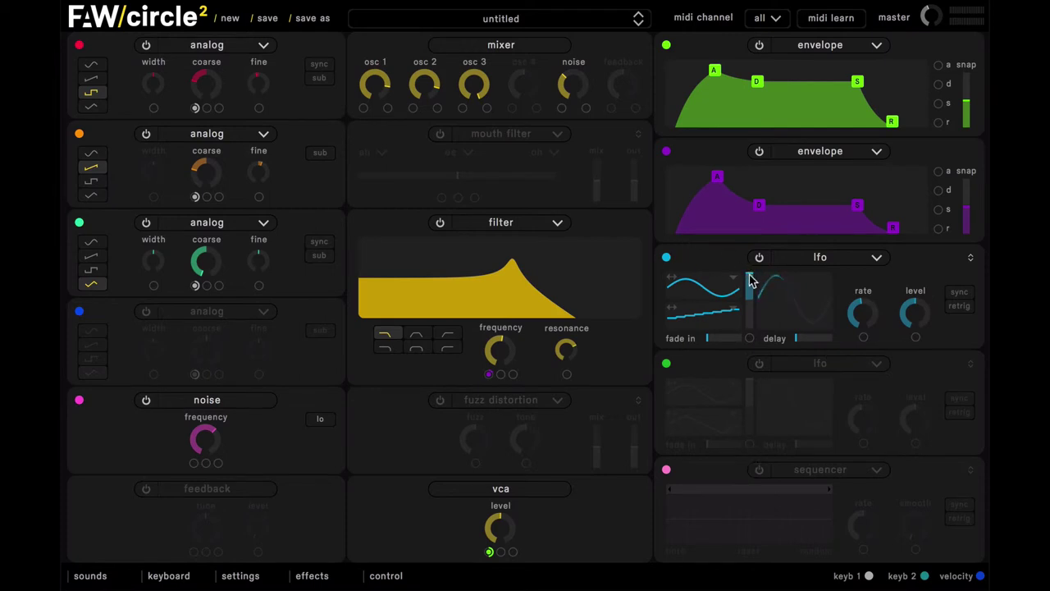
drag(750, 279, 766, 310)
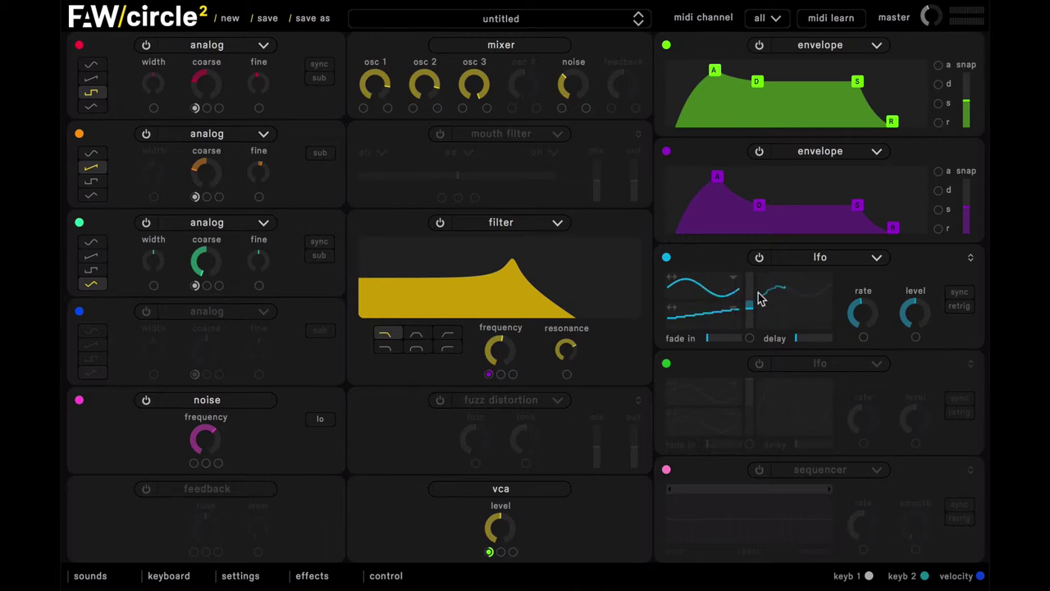
click(964, 308)
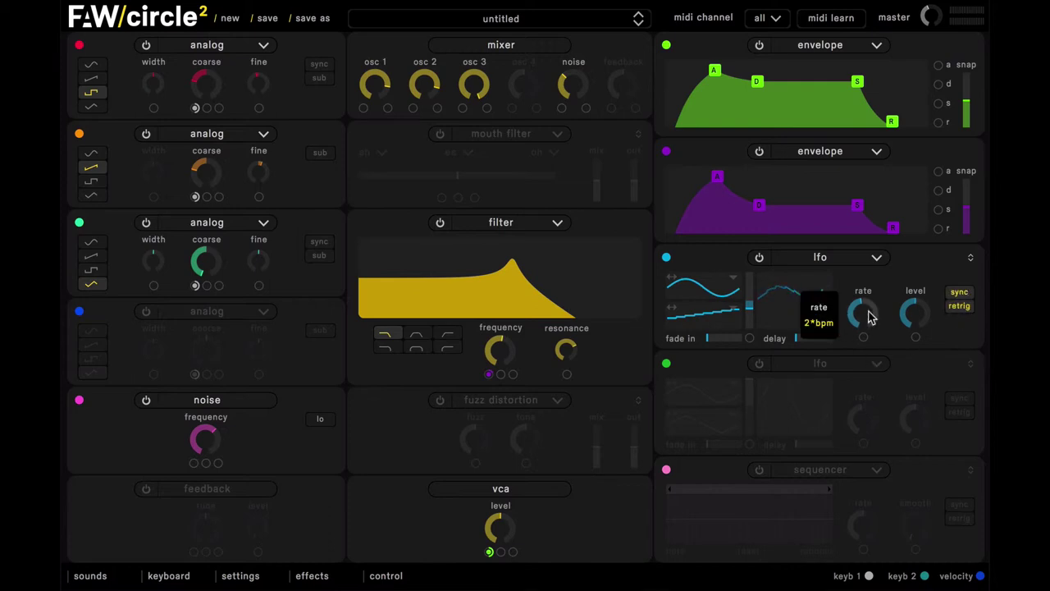
scroll(863, 302, down, 3)
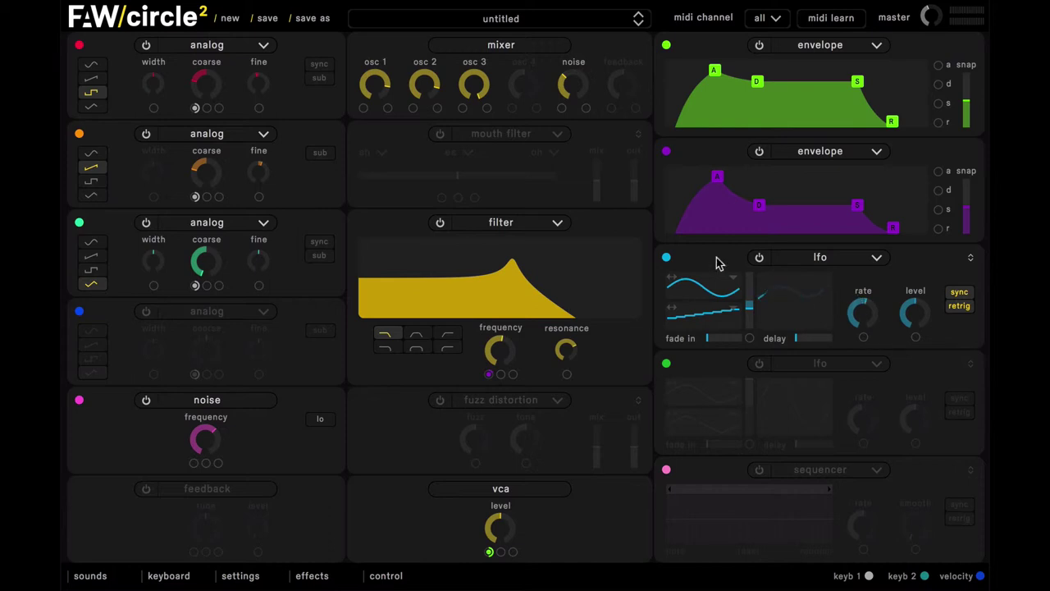
- Assign the blue LFO to the filter frequency and reduce its modulation amount
mouse_move(667, 261)
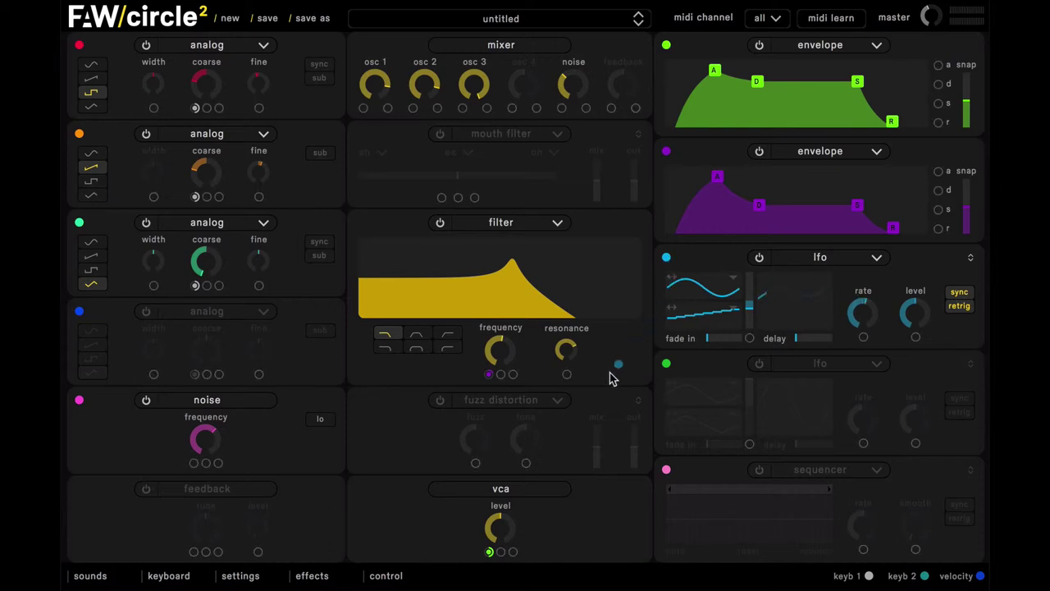
drag(611, 378, 502, 377)
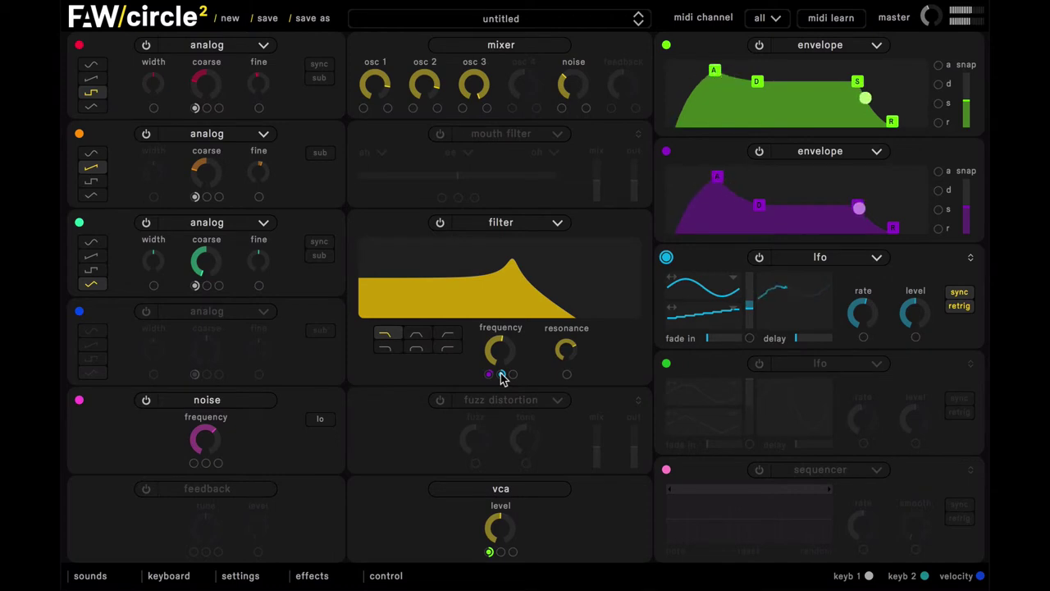
mouse_move(502, 375)
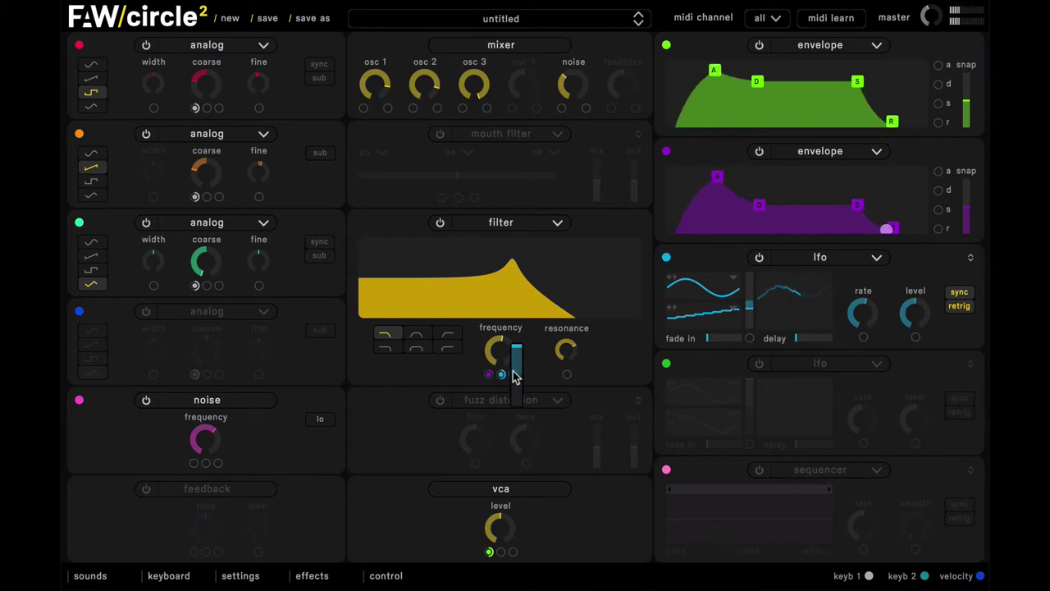
drag(517, 371, 517, 374)
mouse_move(517, 372)
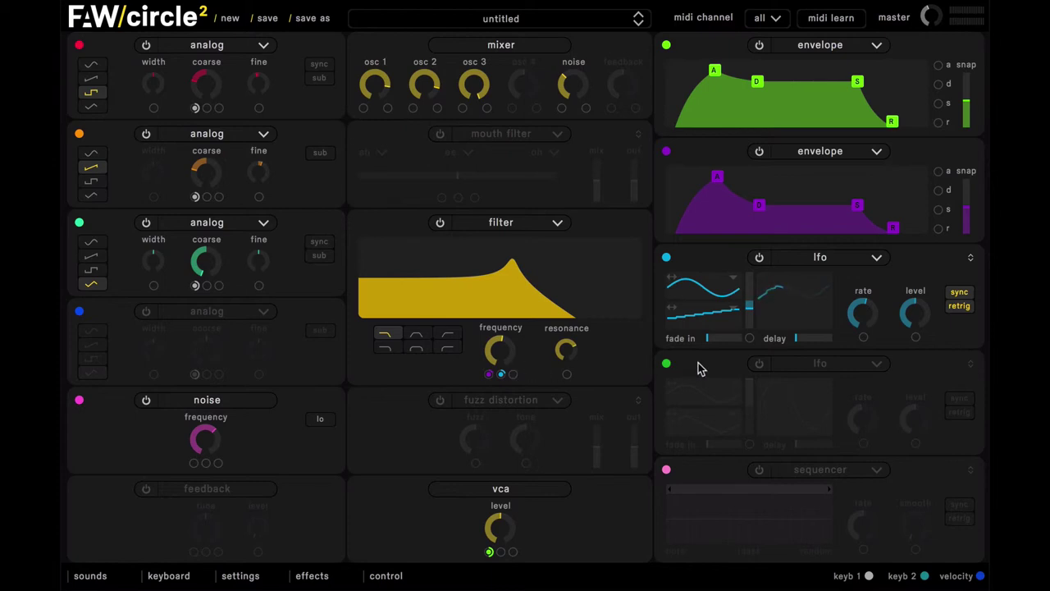
- Enable the fourth modulator as a sequencer and assign it to modulate the filter frequency
click(760, 365)
click(808, 367)
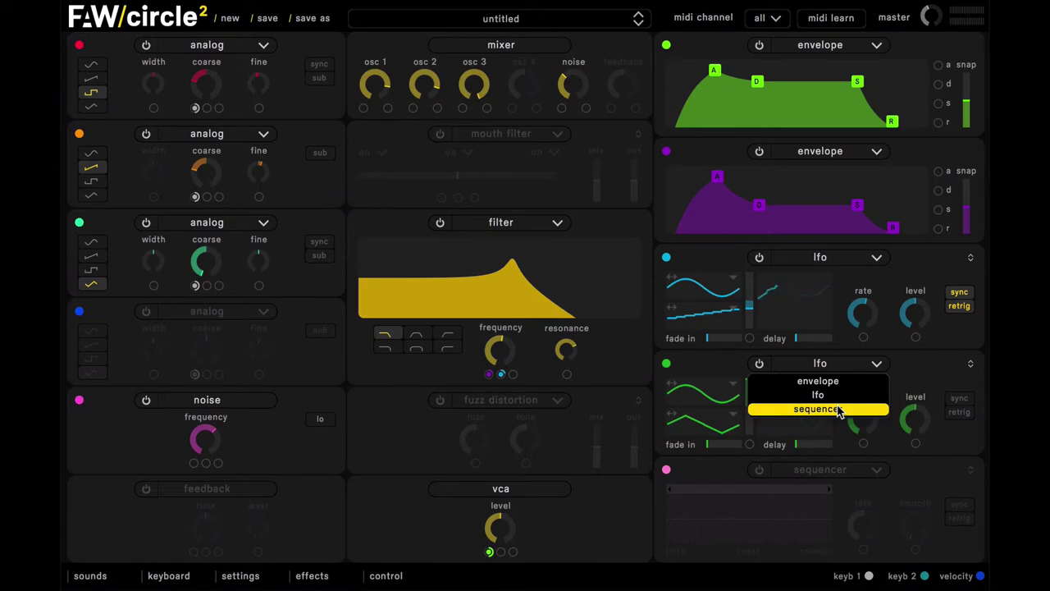
click(837, 409)
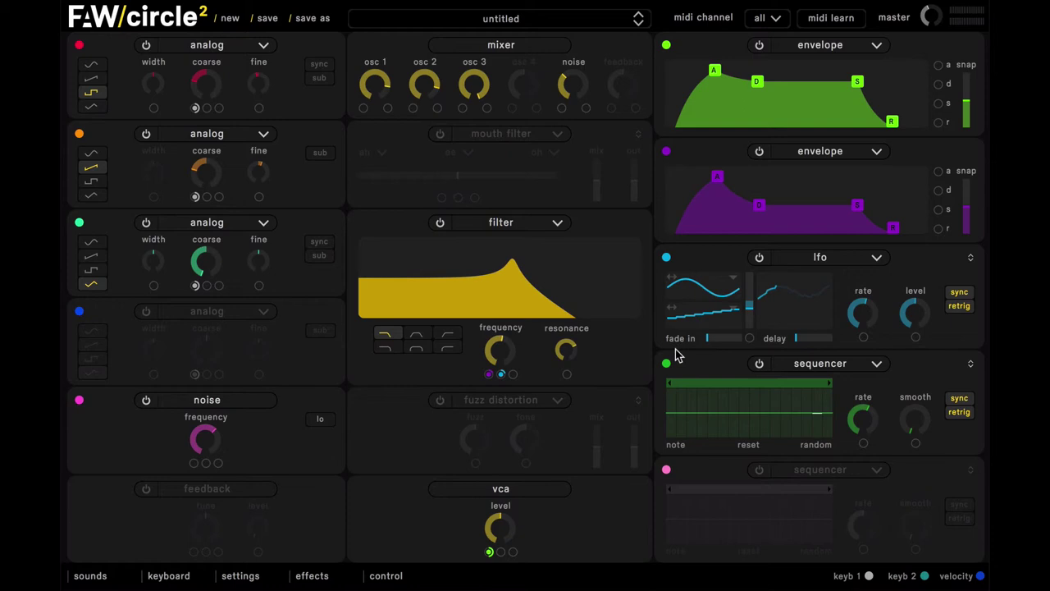
mouse_move(667, 366)
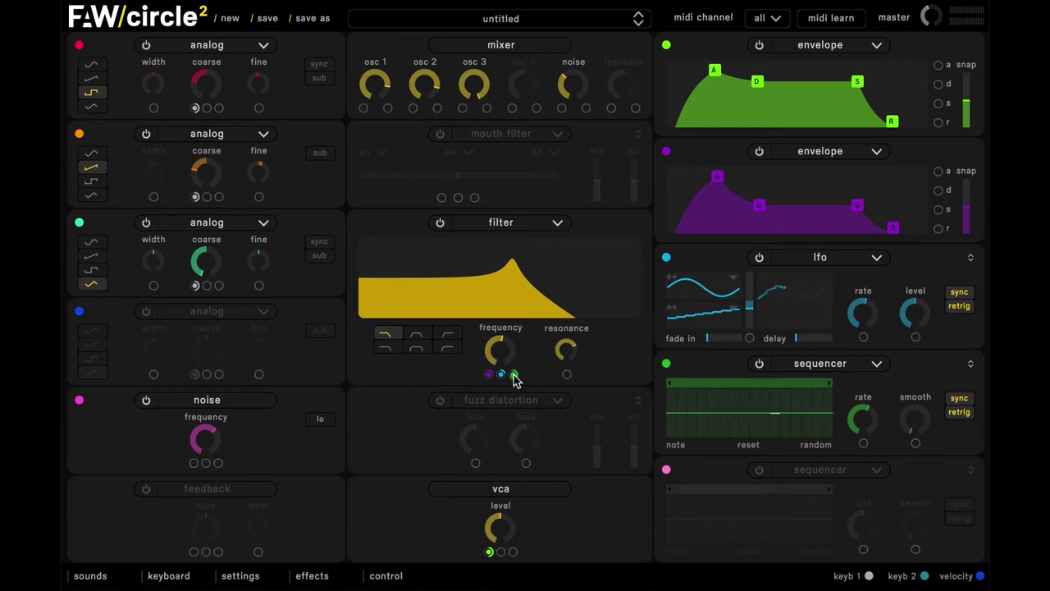
drag(515, 379, 513, 376)
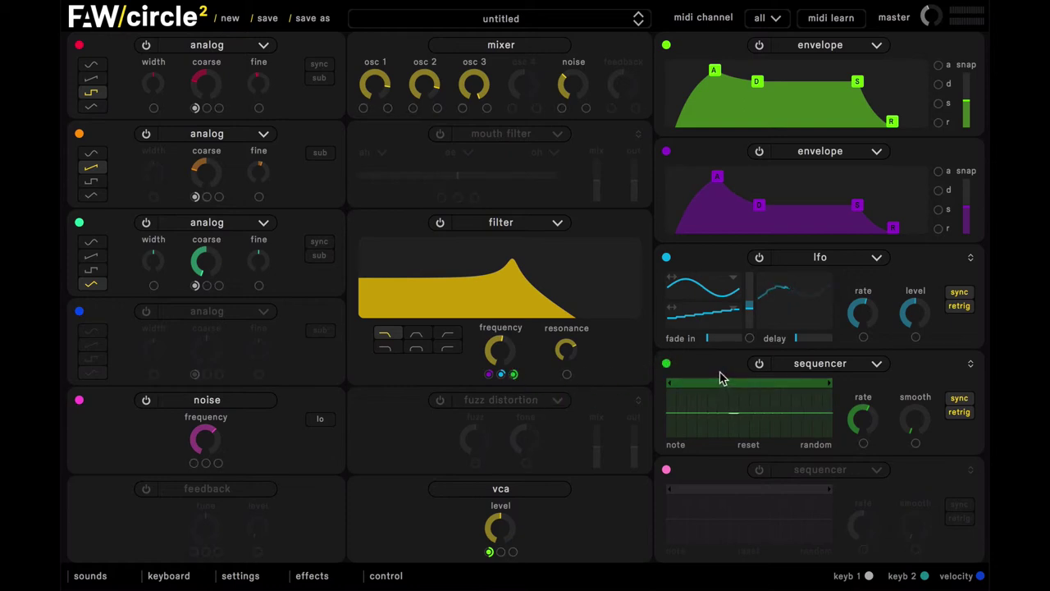
- Randomize the sequencer's steps, raise its smoothing to about halfway, and adjust its modulation amount on the filter frequency
click(820, 446)
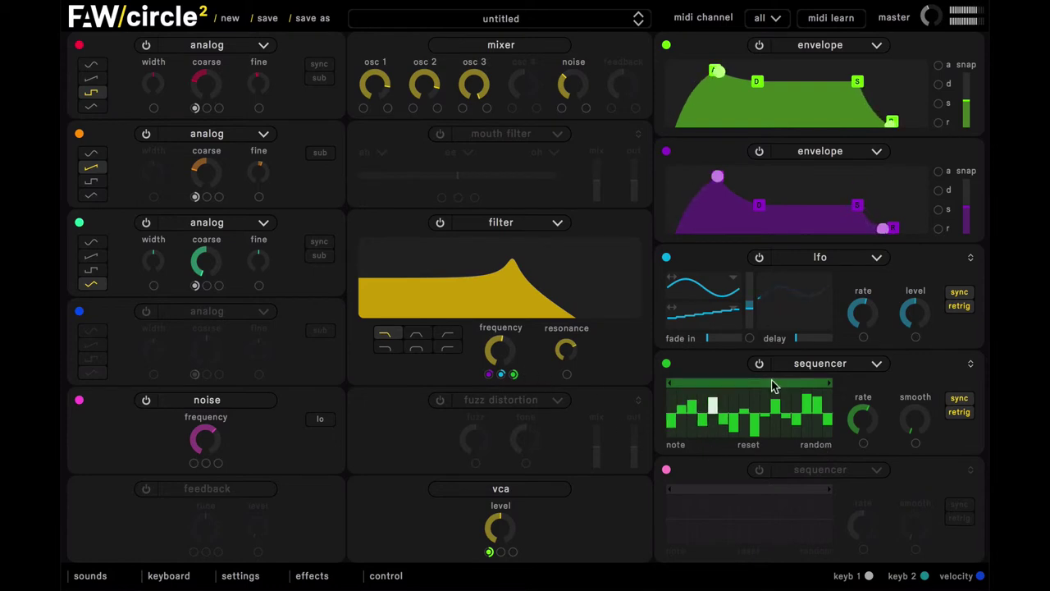
drag(915, 420, 913, 455)
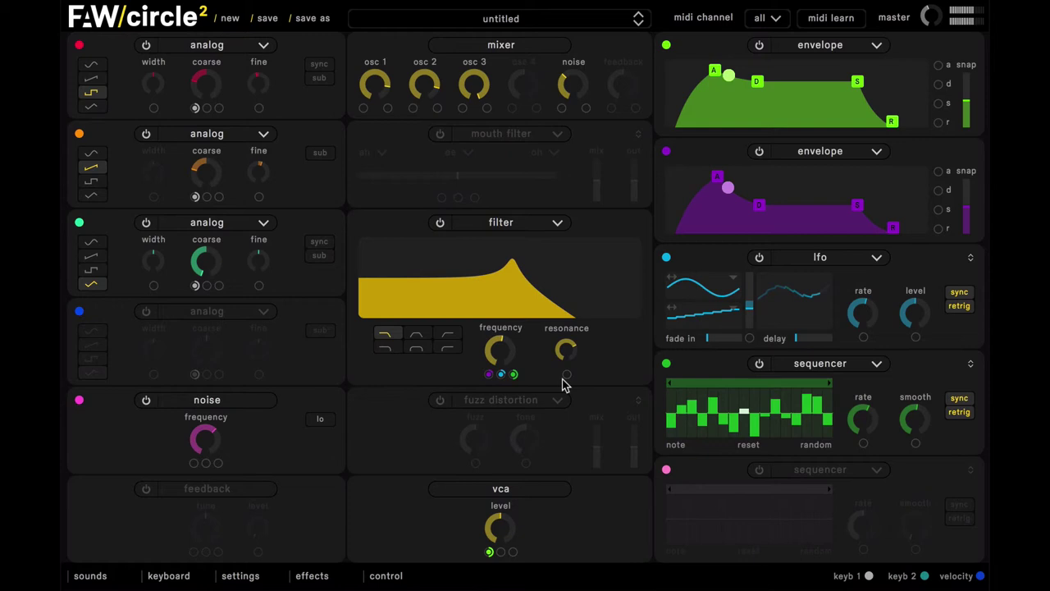
mouse_move(515, 374)
mouse_down()
mouse_move(530, 375)
mouse_move(533, 398)
mouse_move(529, 385)
mouse_up()
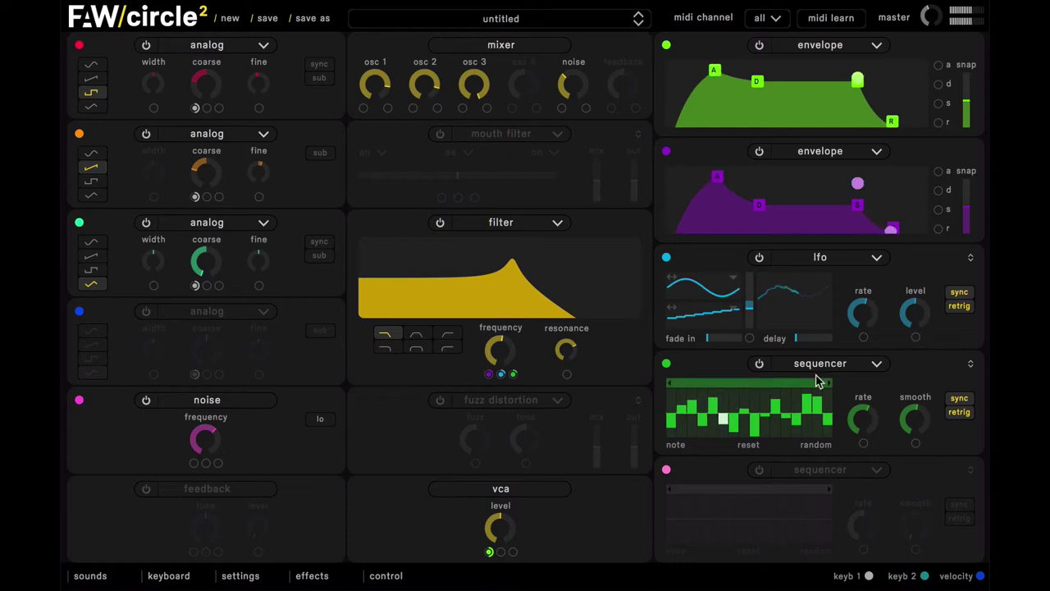
- Re-randomize the green sequencer's steps several times while auditioning, and keep the last pattern
click(815, 445)
click(814, 445)
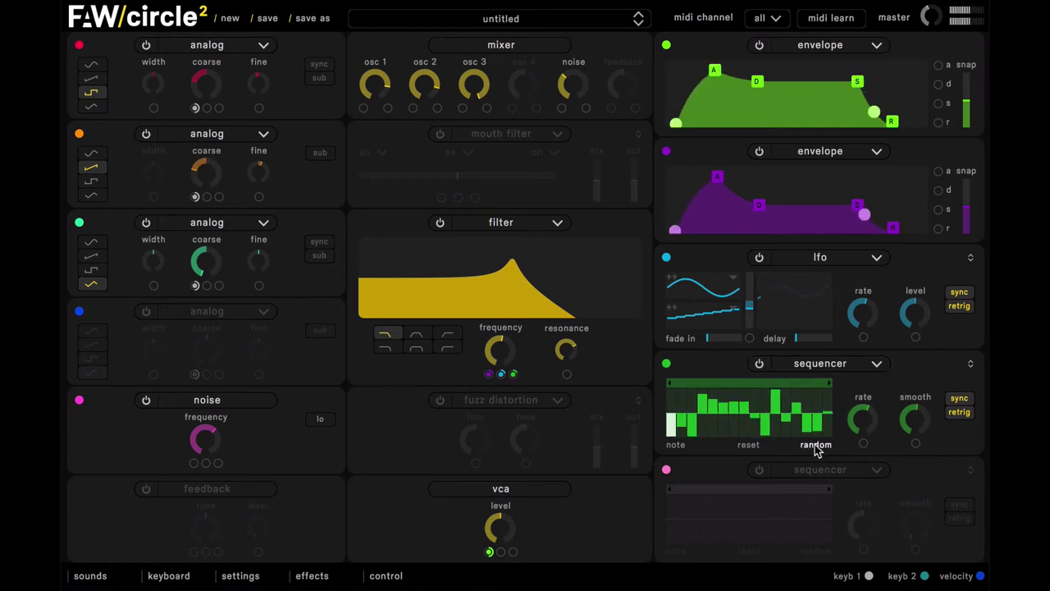
click(814, 446)
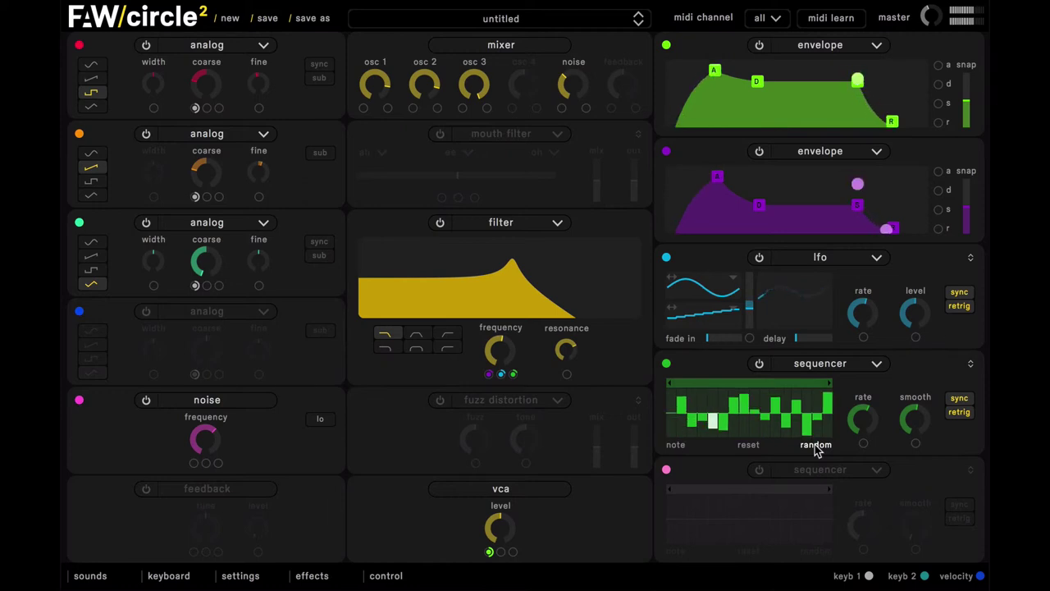
click(814, 445)
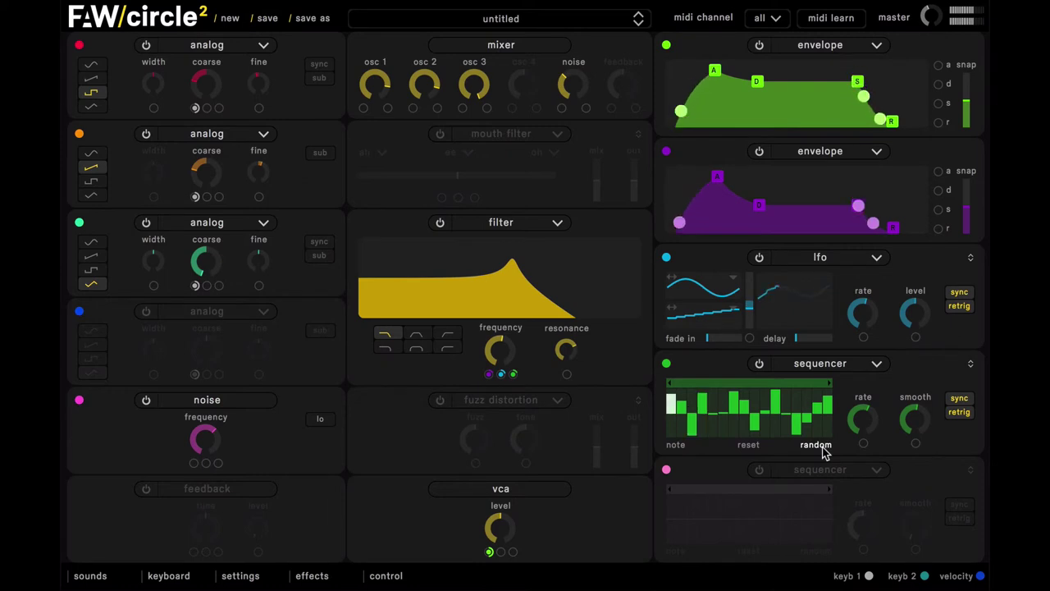
click(820, 446)
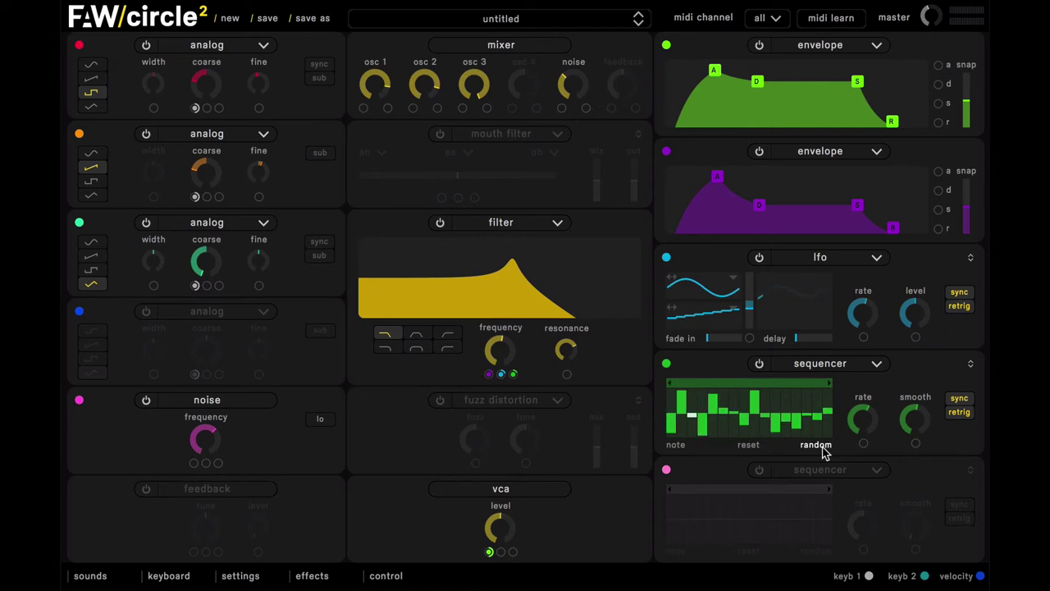
- Enable the first effect slot as a chorus and load the light chorus preset
click(315, 575)
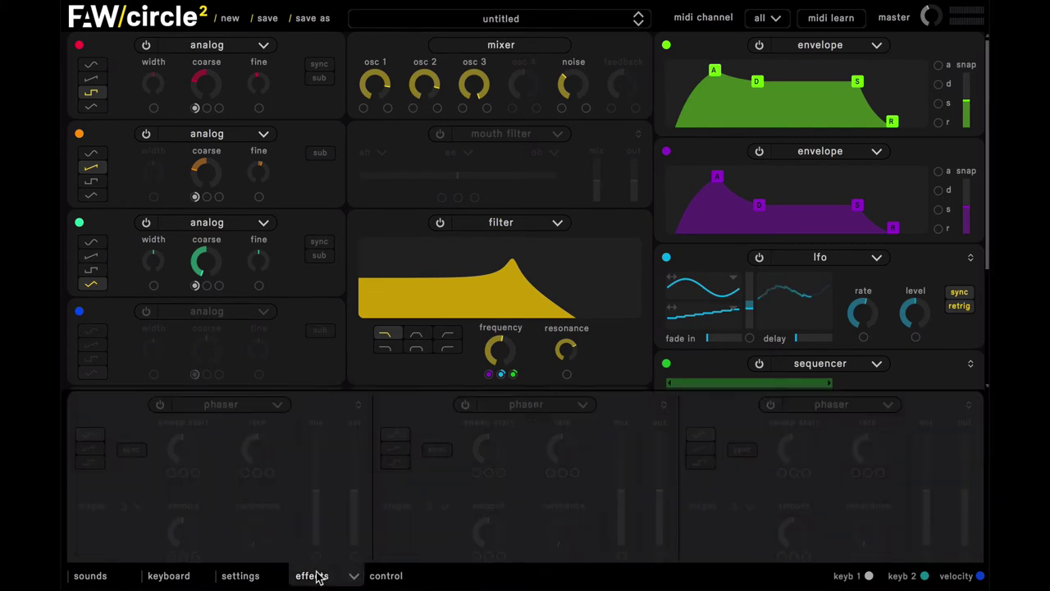
click(159, 399)
click(206, 402)
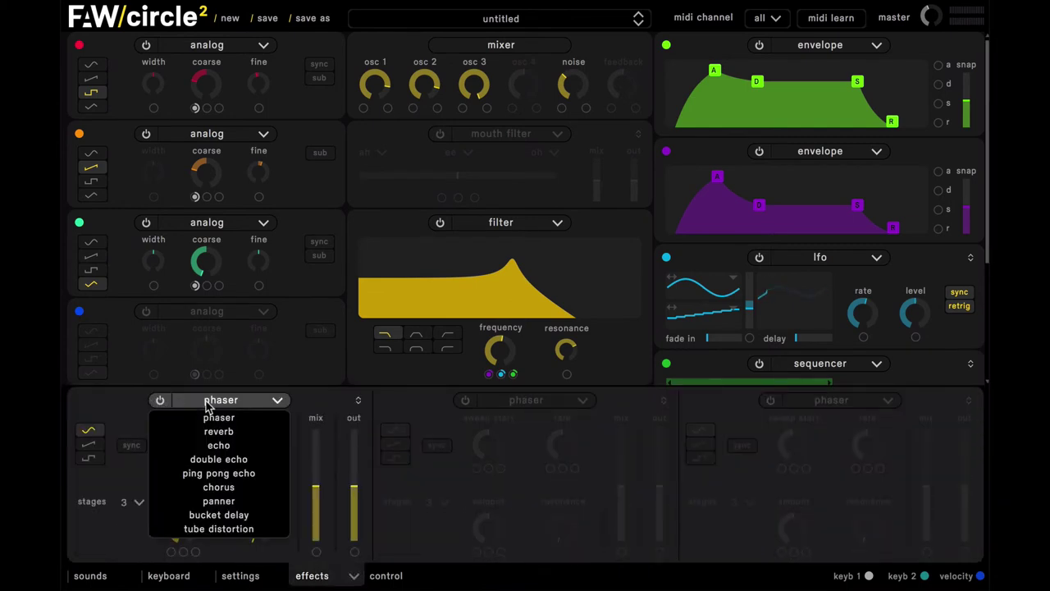
click(243, 489)
click(358, 399)
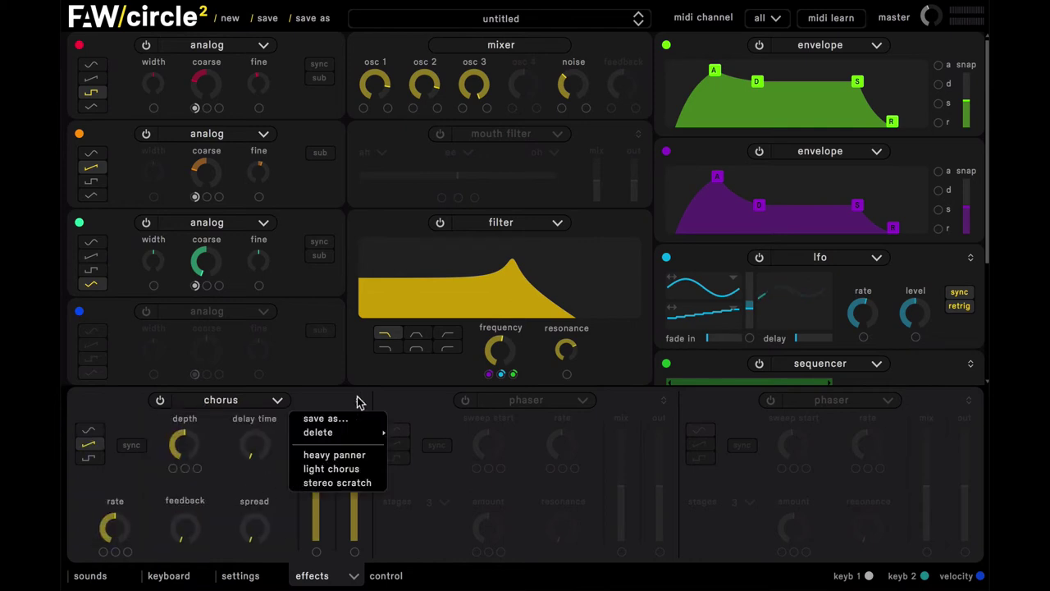
click(358, 467)
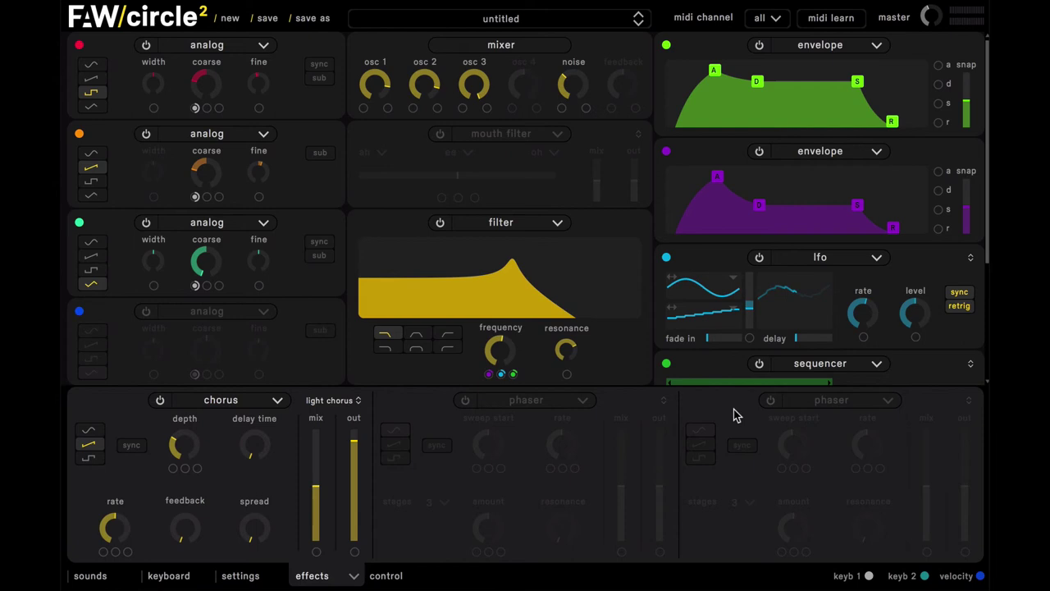
- Enable the second effect slot as a reverb and load the huge hall preset
click(465, 402)
click(534, 401)
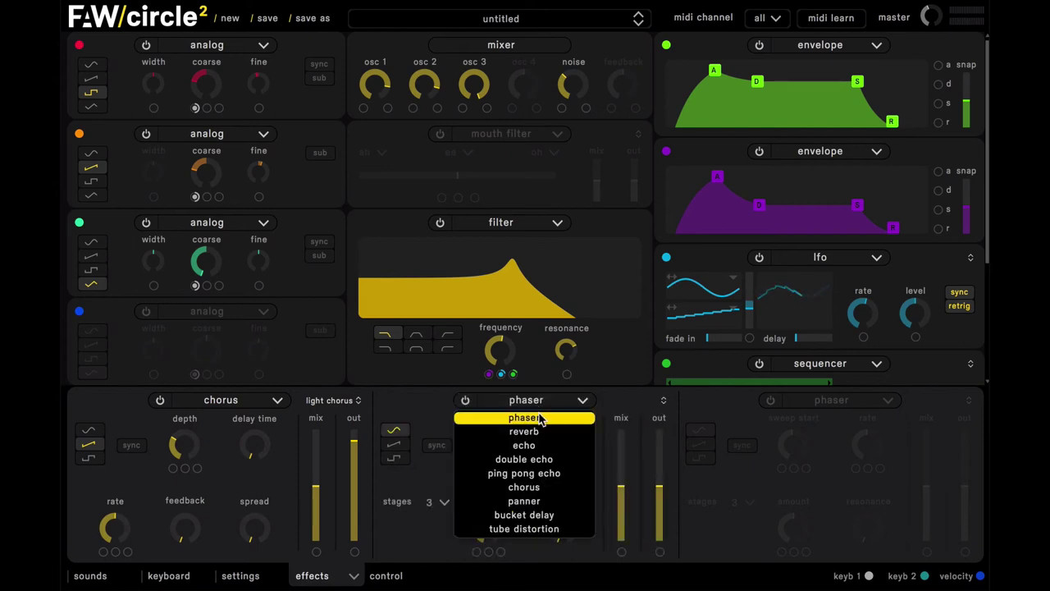
click(541, 432)
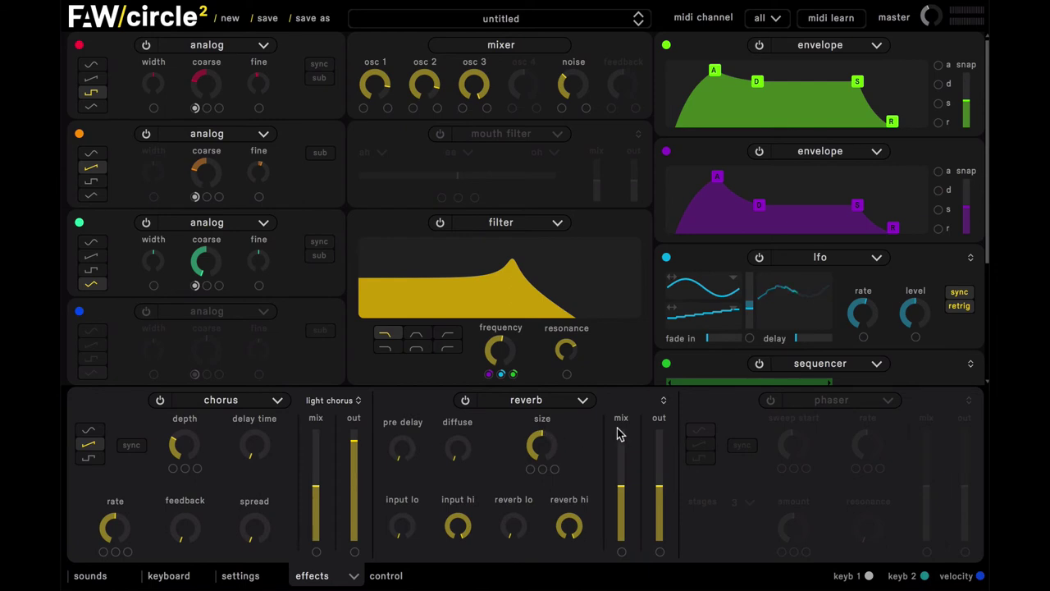
click(661, 402)
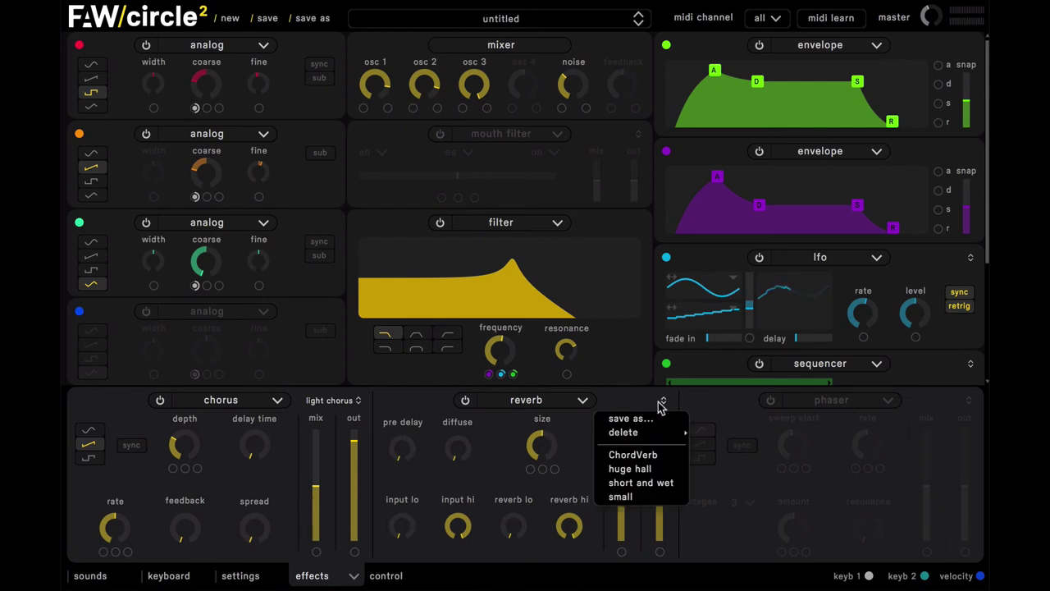
click(660, 470)
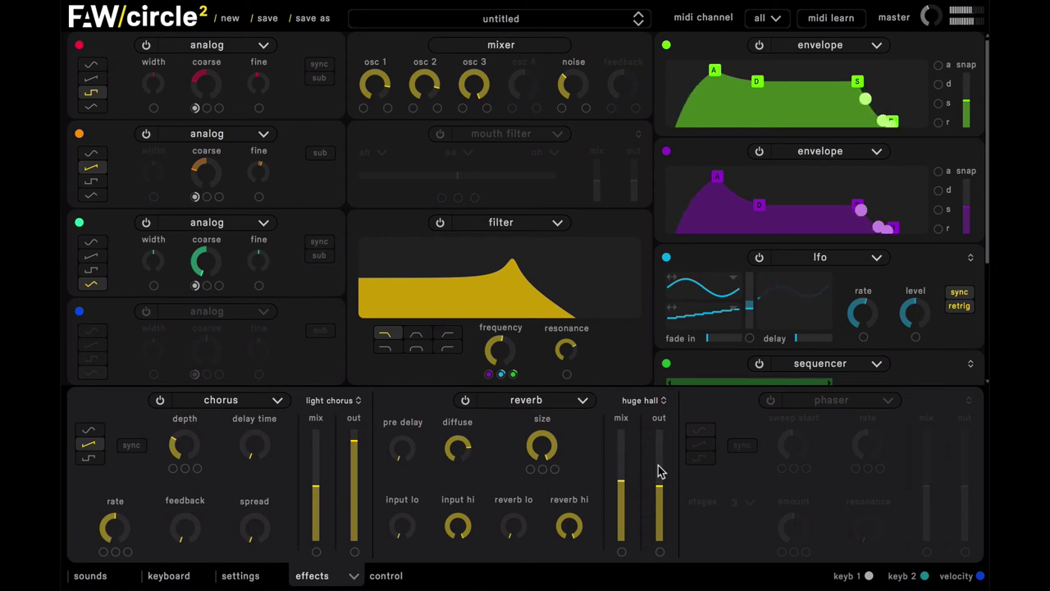
- Reduce the reverb's size slightly and close the effects section
mouse_move(553, 453)
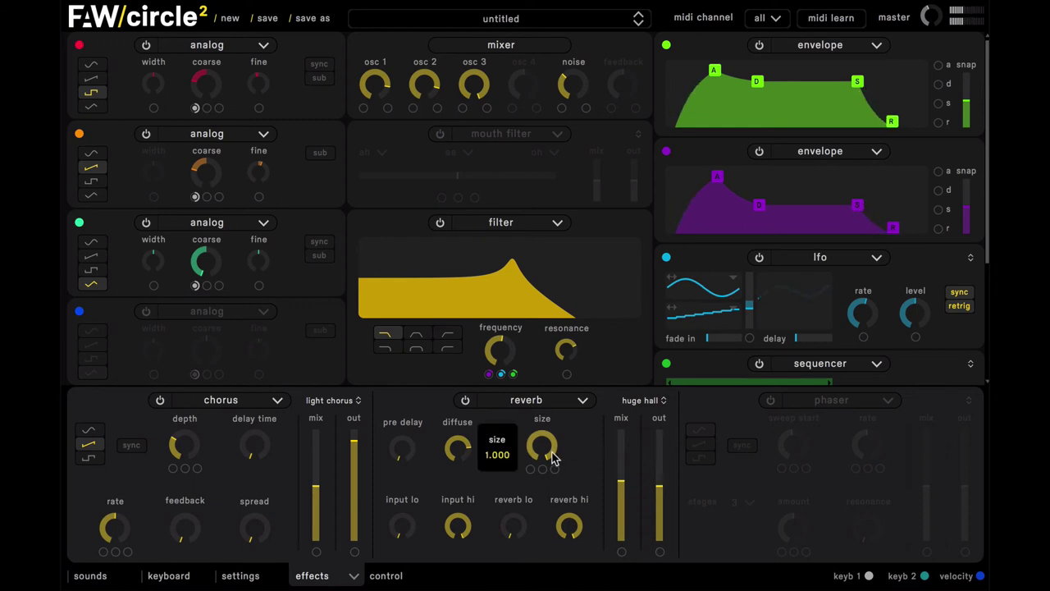
drag(554, 459, 556, 471)
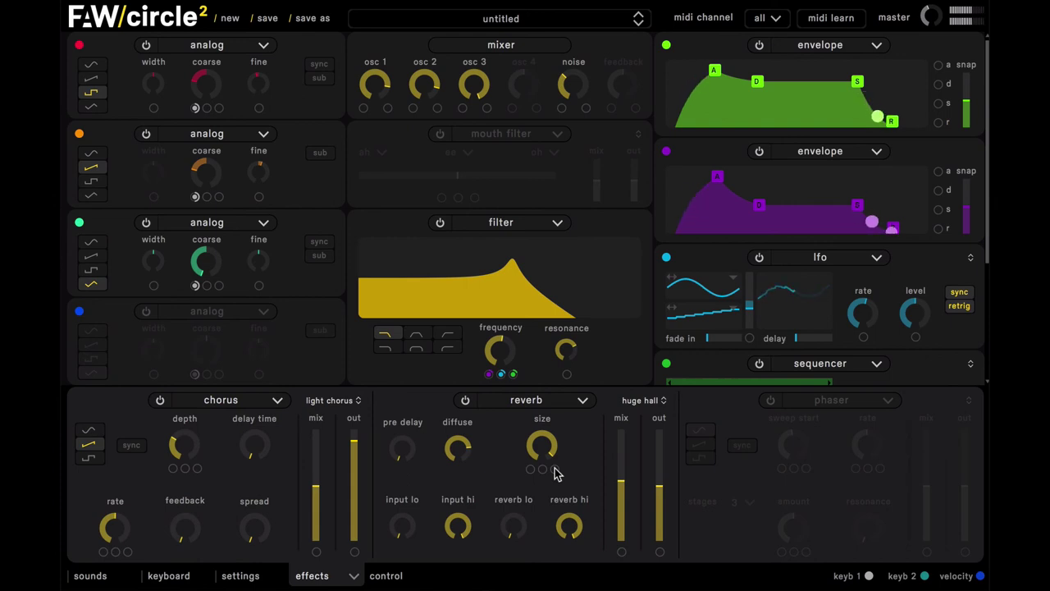
click(349, 577)
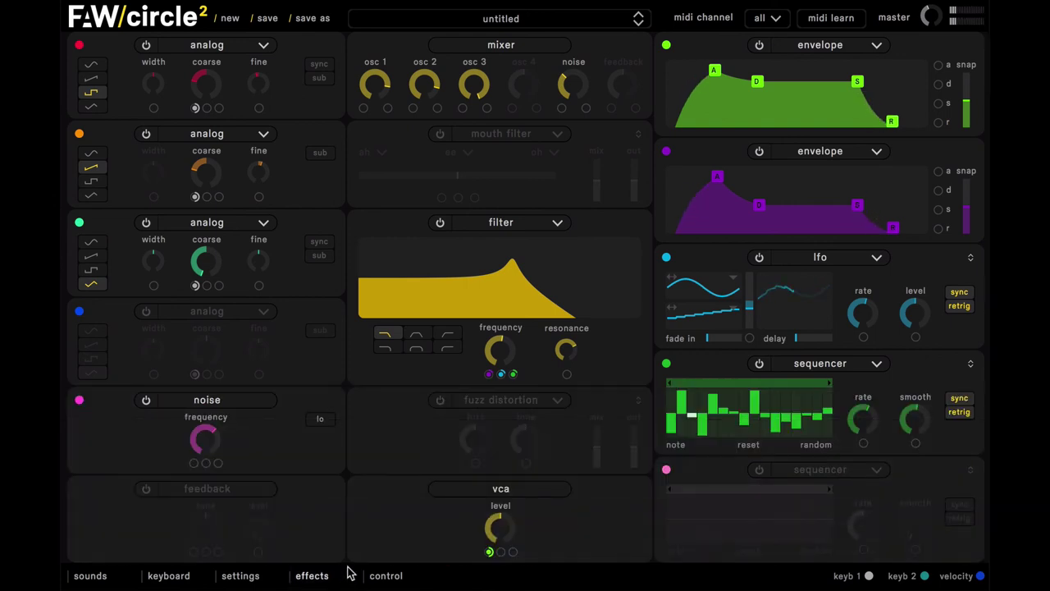